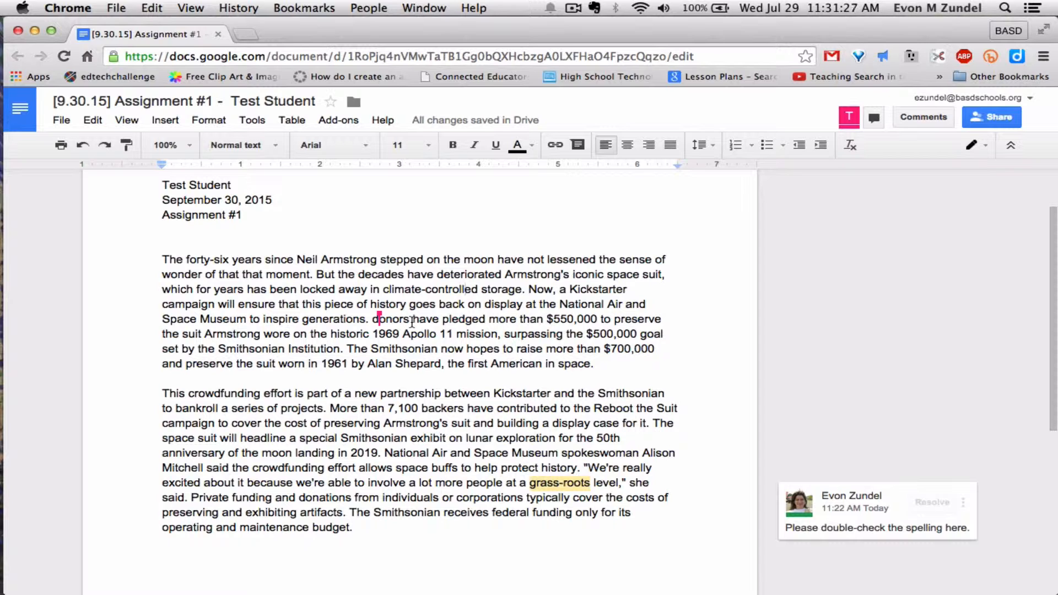
Add the comment "Cap." to the word "donors" in the first paragraph.
{"action": "left_click_drag", "start_coordinate": [413, 321], "coordinate": [486, 324]}
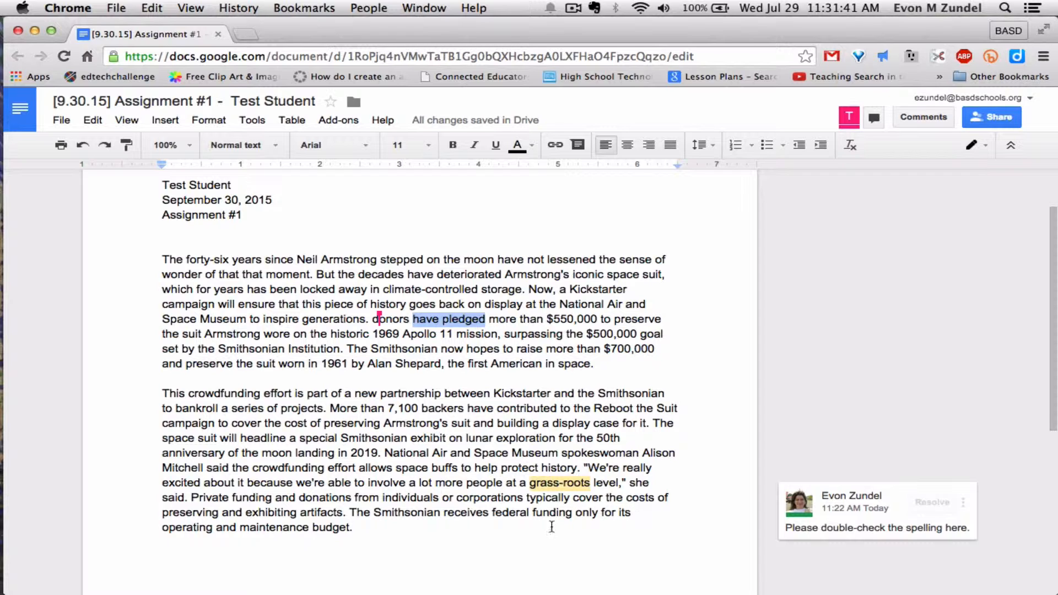
{"action": "left_click", "coordinate": [375, 320]}
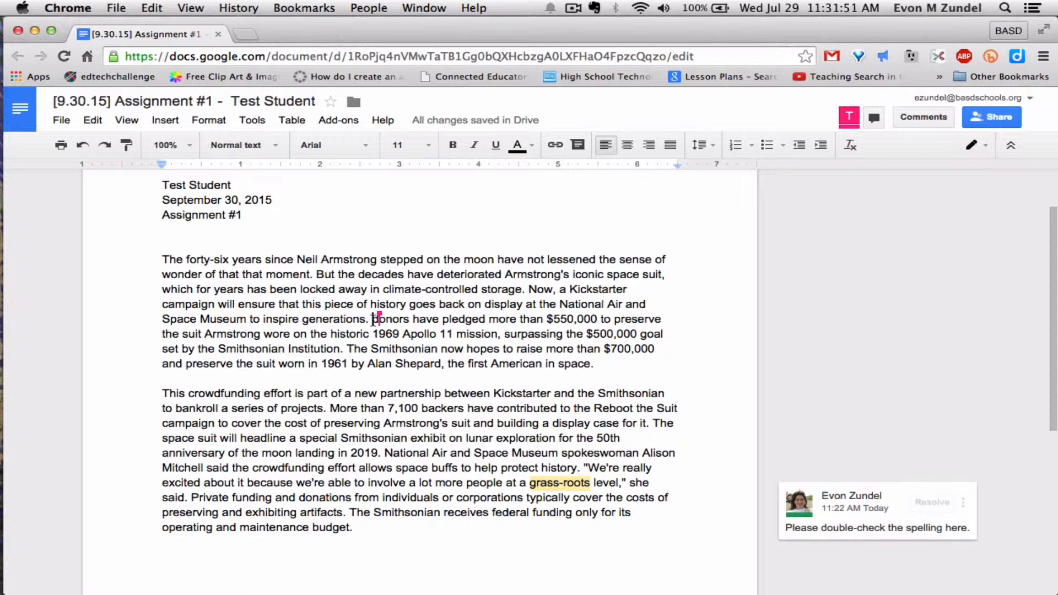
{"action": "left_click_drag", "start_coordinate": [374, 320], "coordinate": [410, 318]}
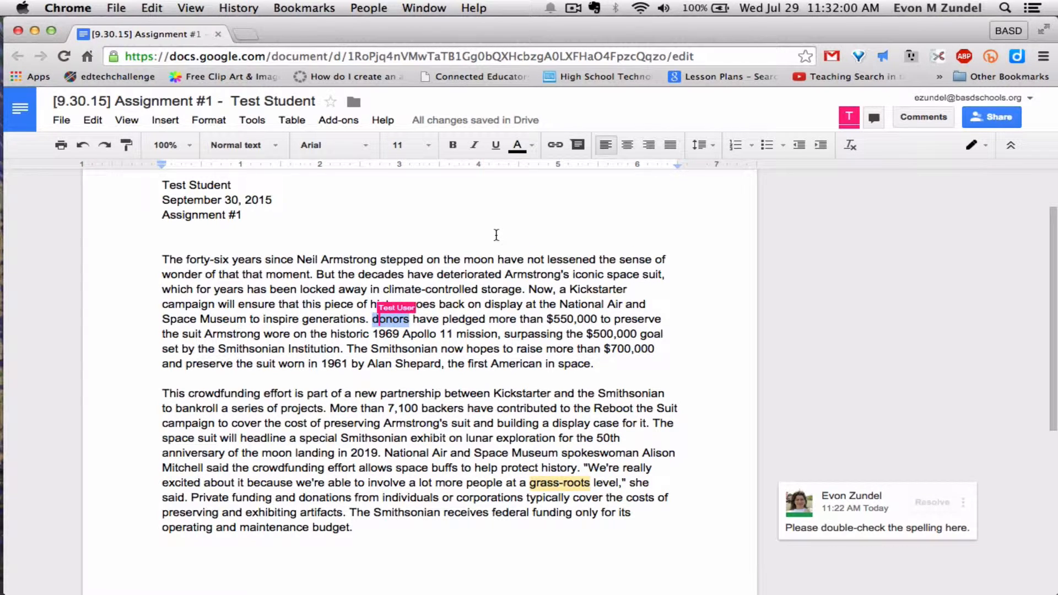
{"action": "left_click", "coordinate": [578, 144]}
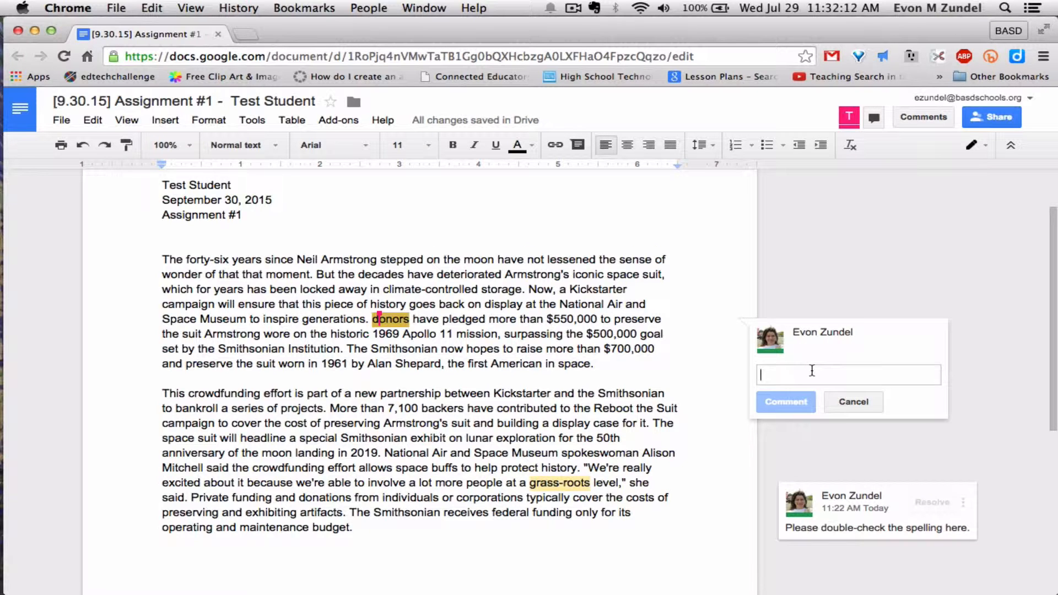
{"action": "type", "text": "Cap."}
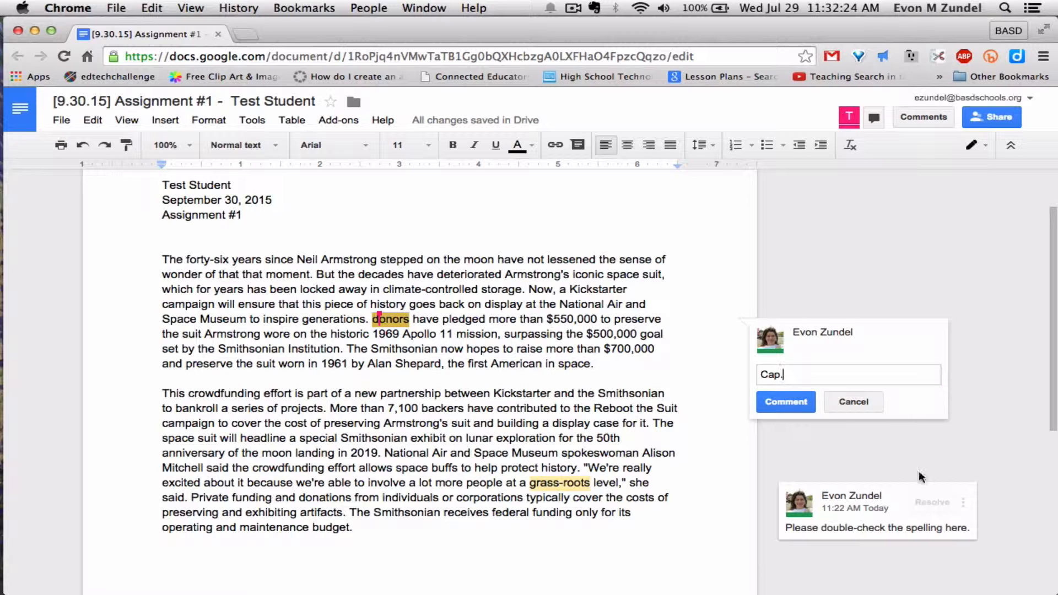
{"action": "left_click", "coordinate": [797, 404]}
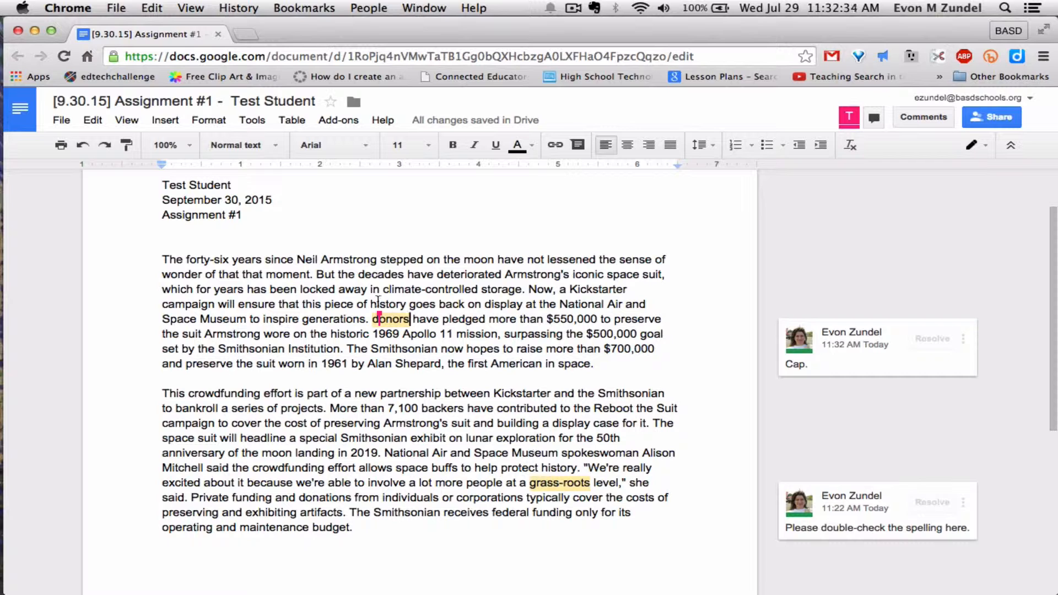
Examine how the comments on "grass-roots" and "donors" link to their highlighted words.
{"action": "left_click", "coordinate": [557, 487]}
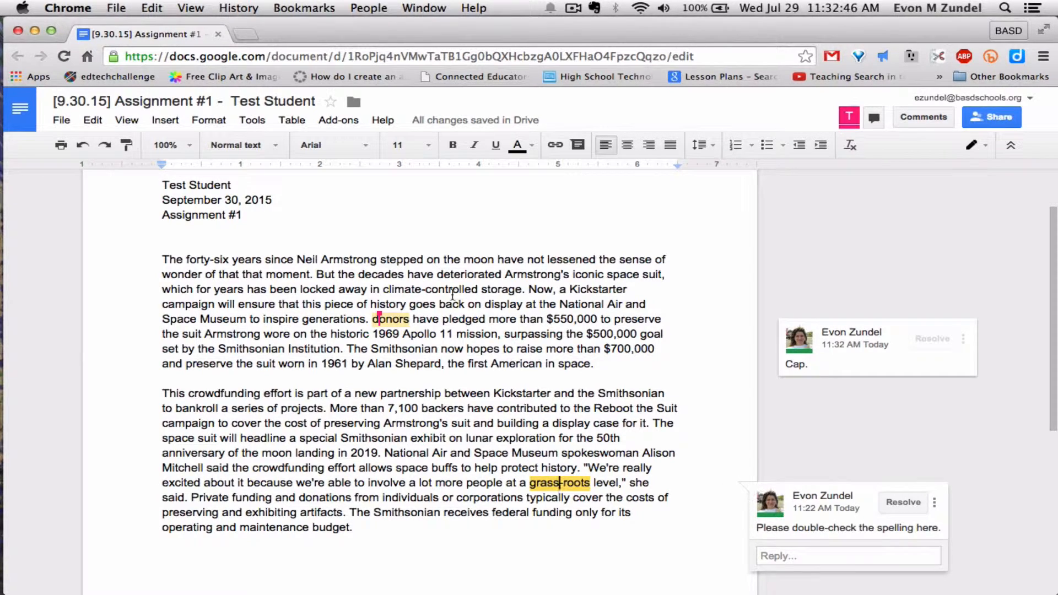
{"action": "left_click", "coordinate": [393, 319]}
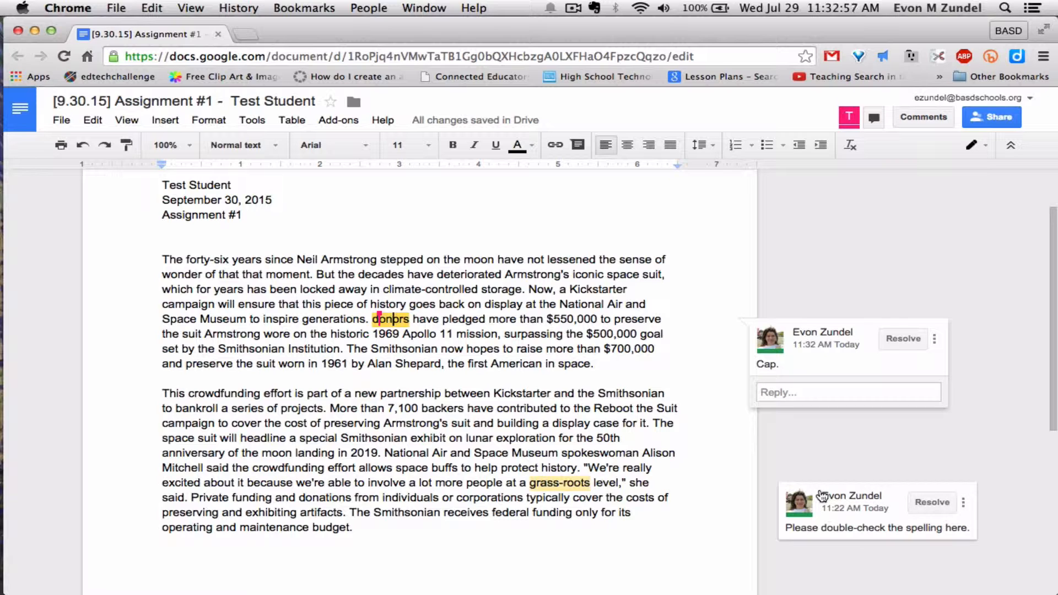
{"action": "left_click", "coordinate": [854, 508]}
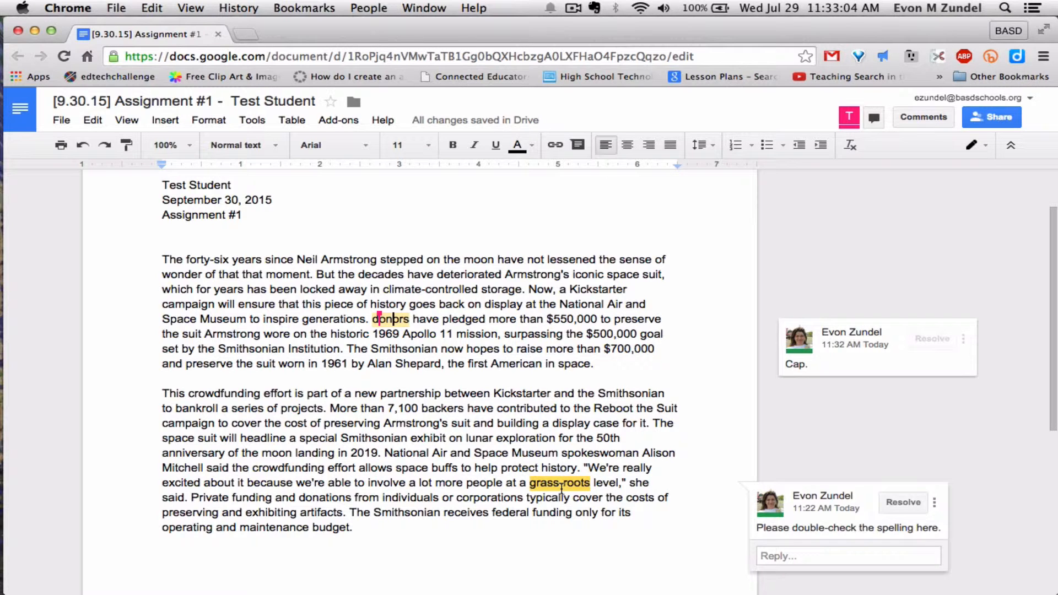
{"action": "left_click", "coordinate": [866, 377]}
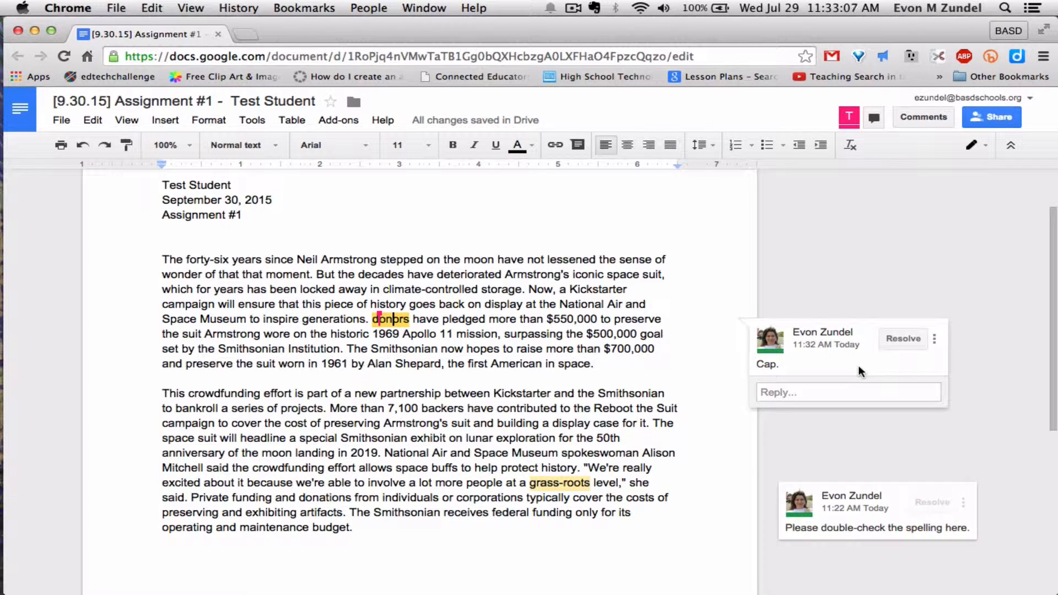
Switch to the Test profile's browser window and widen it so the comments beside the document fit.
{"action": "left_click", "coordinate": [423, 8]}
{"action": "mouse_move", "coordinate": [367, 7]}
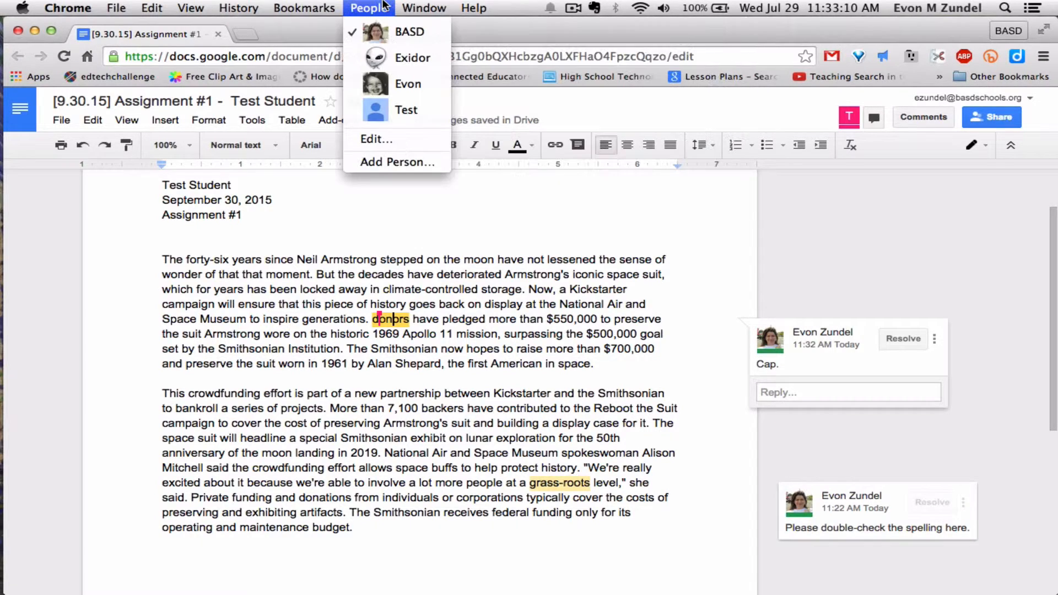
{"action": "left_click", "coordinate": [383, 110]}
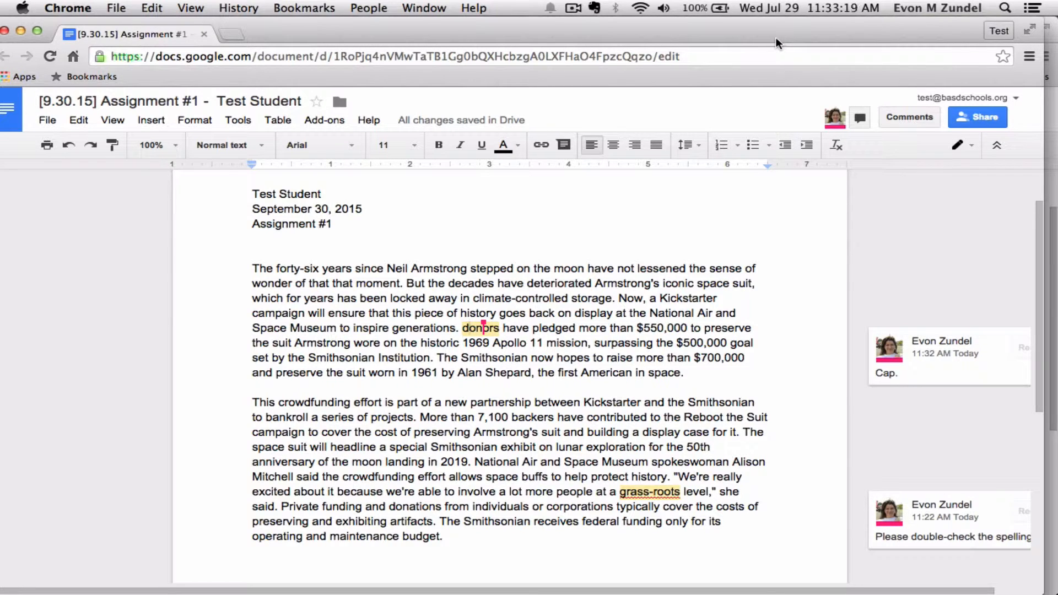
{"action": "left_click_drag", "start_coordinate": [775, 37], "coordinate": [759, 32]}
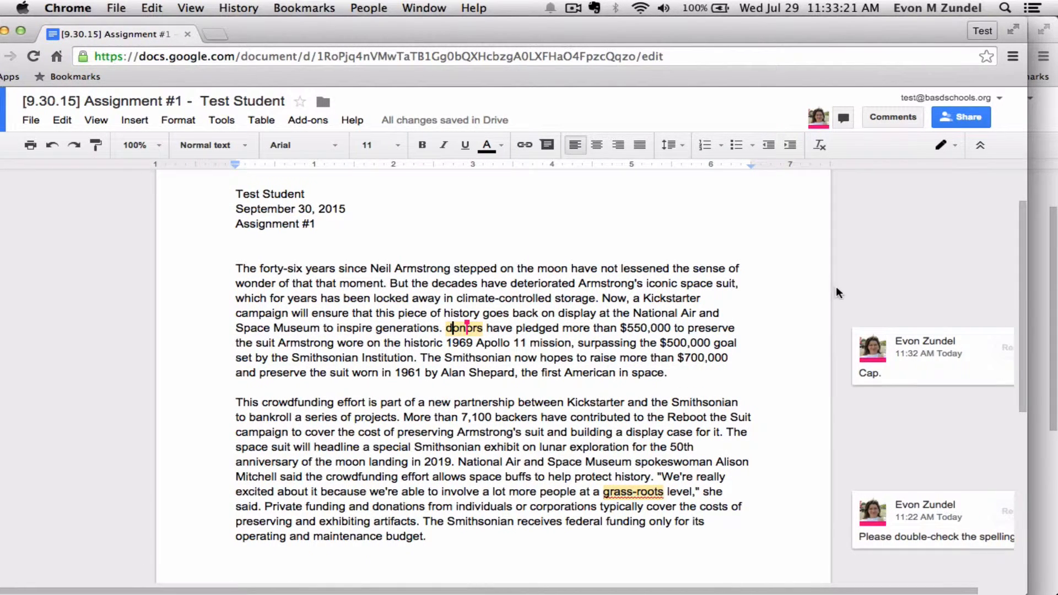
{"action": "left_click_drag", "start_coordinate": [1026, 591], "coordinate": [1054, 591]}
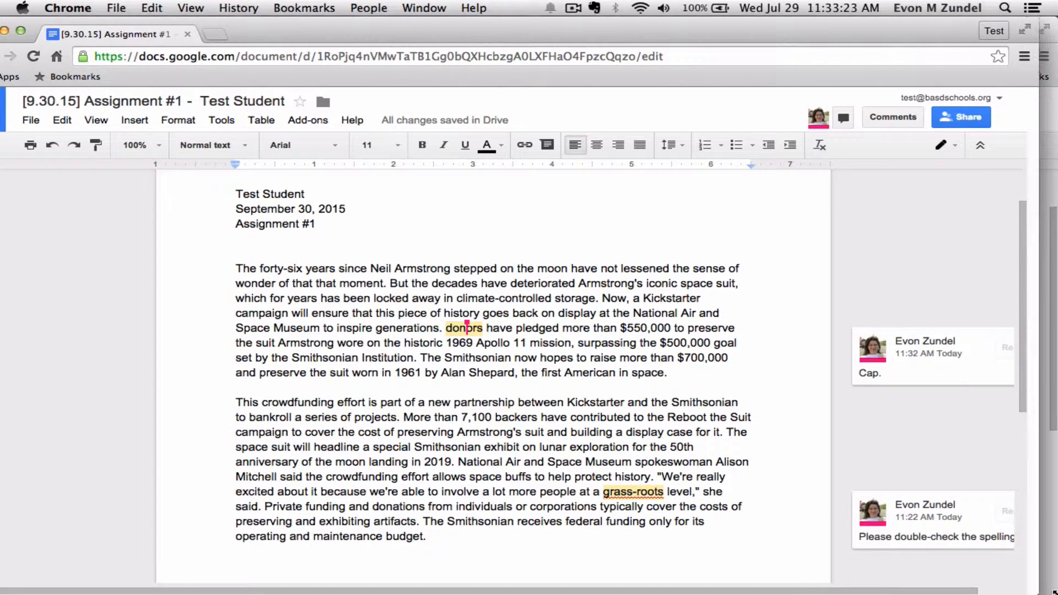
Reply "Corrected." to the "Cap." comment on the word "donors".
{"action": "left_click", "coordinate": [857, 373]}
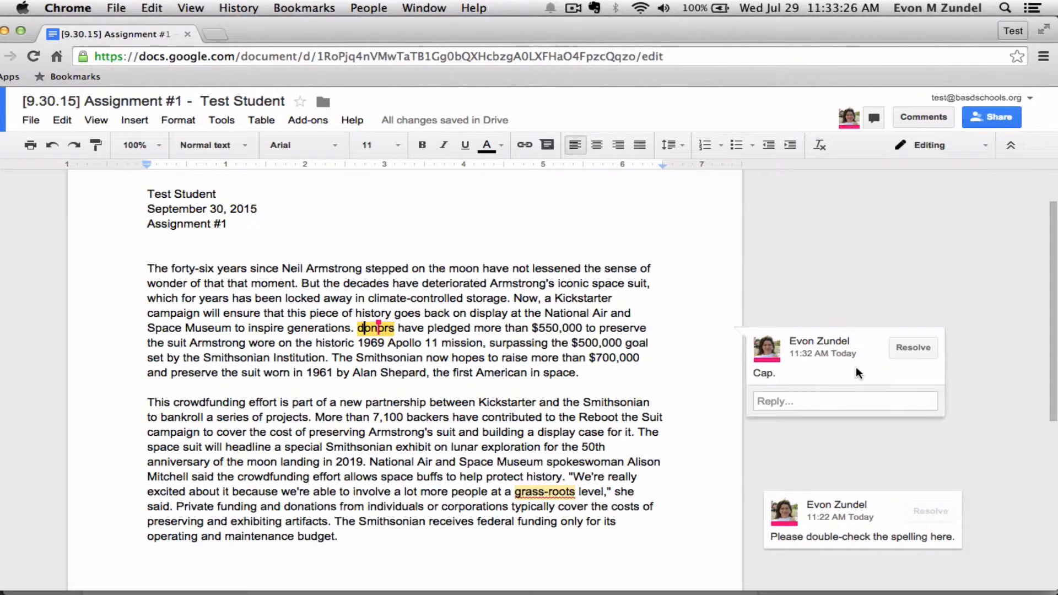
{"action": "left_click", "coordinate": [785, 400]}
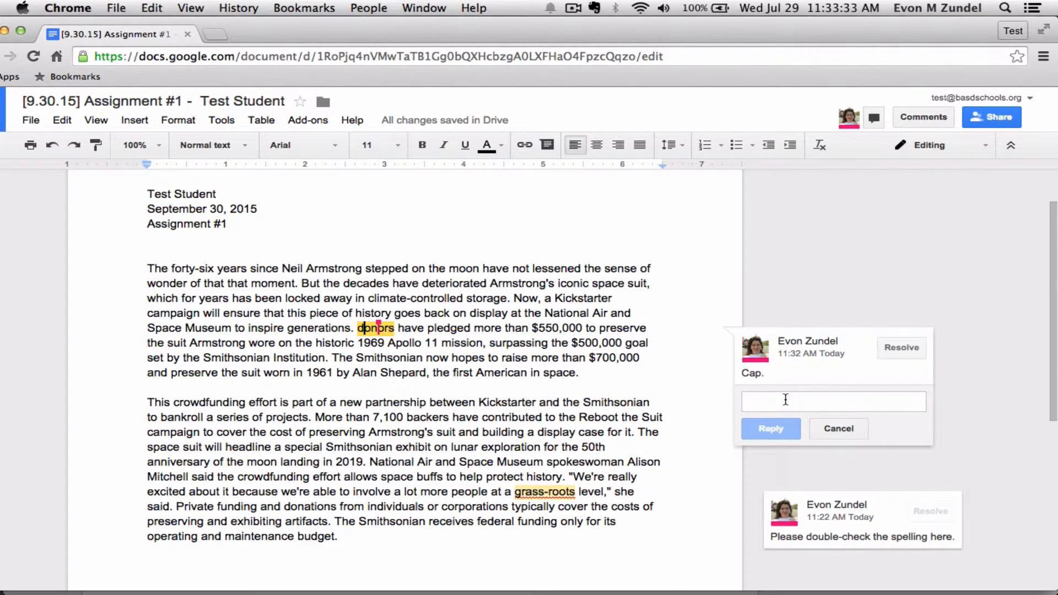
{"action": "type", "text": "Corrected."}
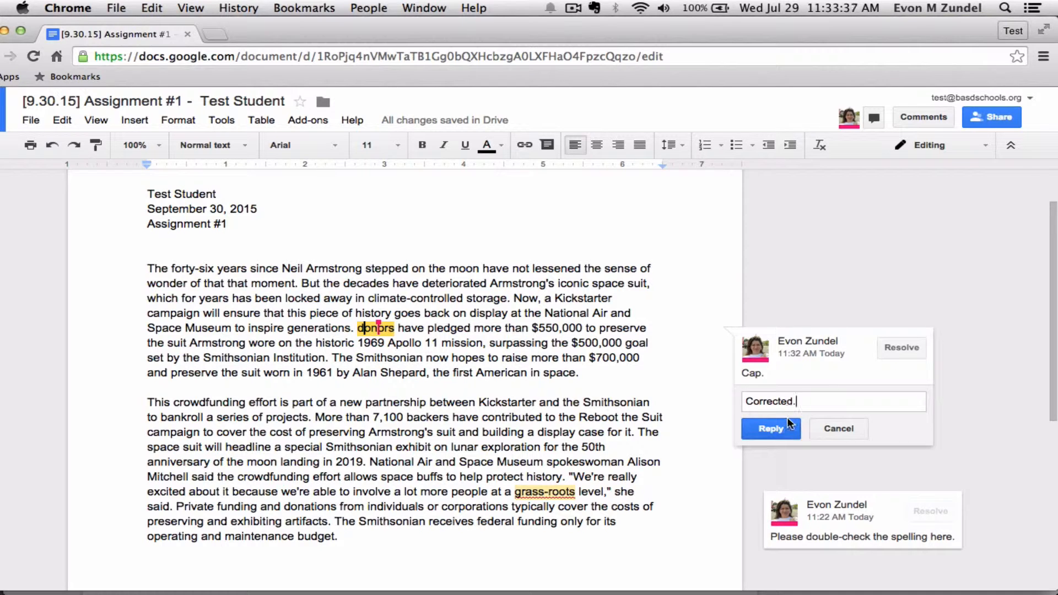
{"action": "left_click", "coordinate": [787, 419]}
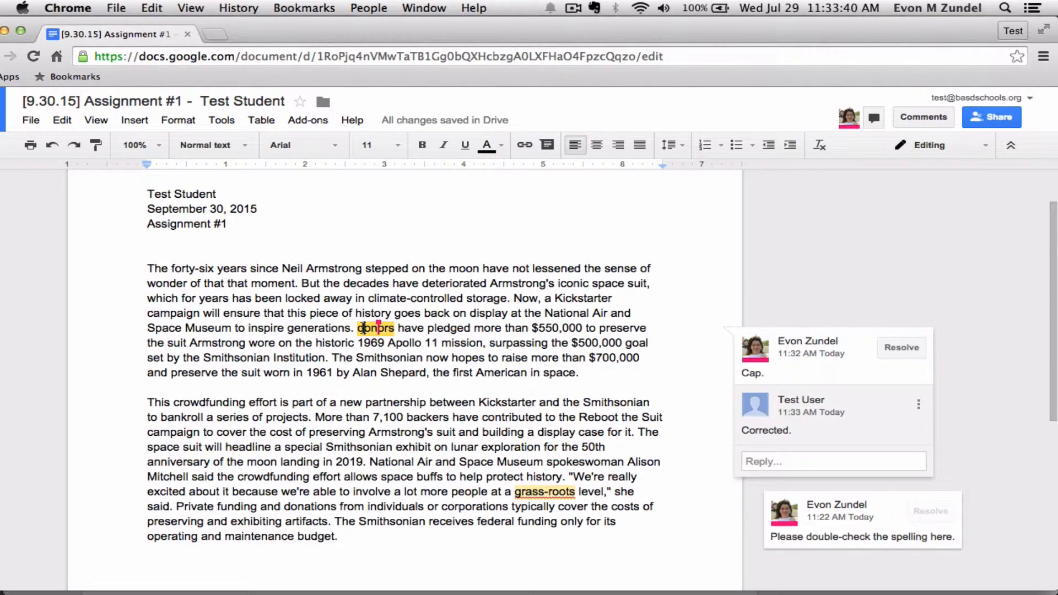
Capitalize the commented word "donors" in the first paragraph as "Donors".
{"action": "key", "text": "BackSpace"}
{"action": "type", "text": "D"}
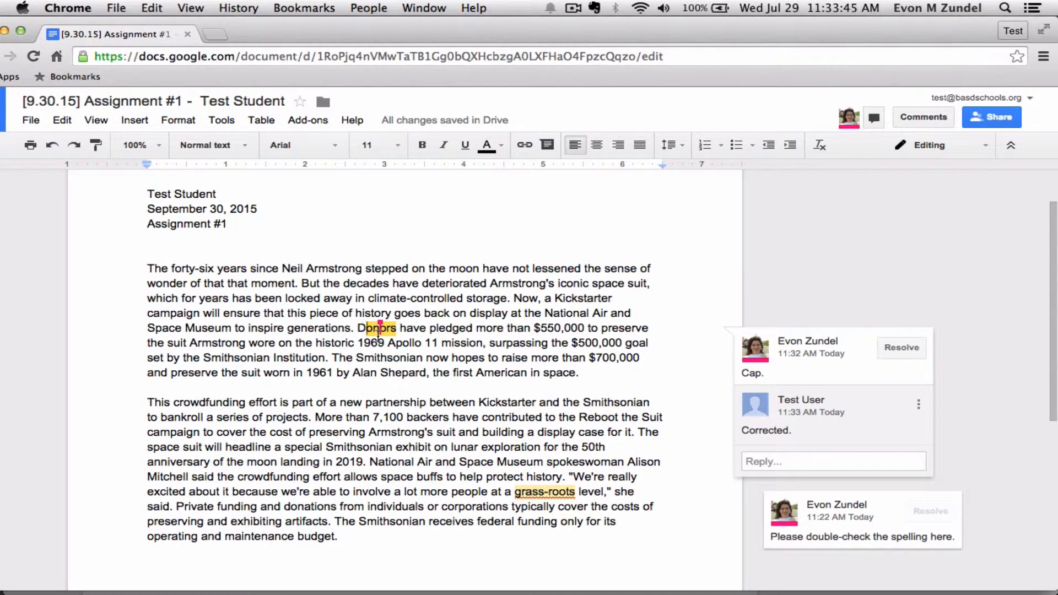
{"action": "mouse_move", "coordinate": [753, 408]}
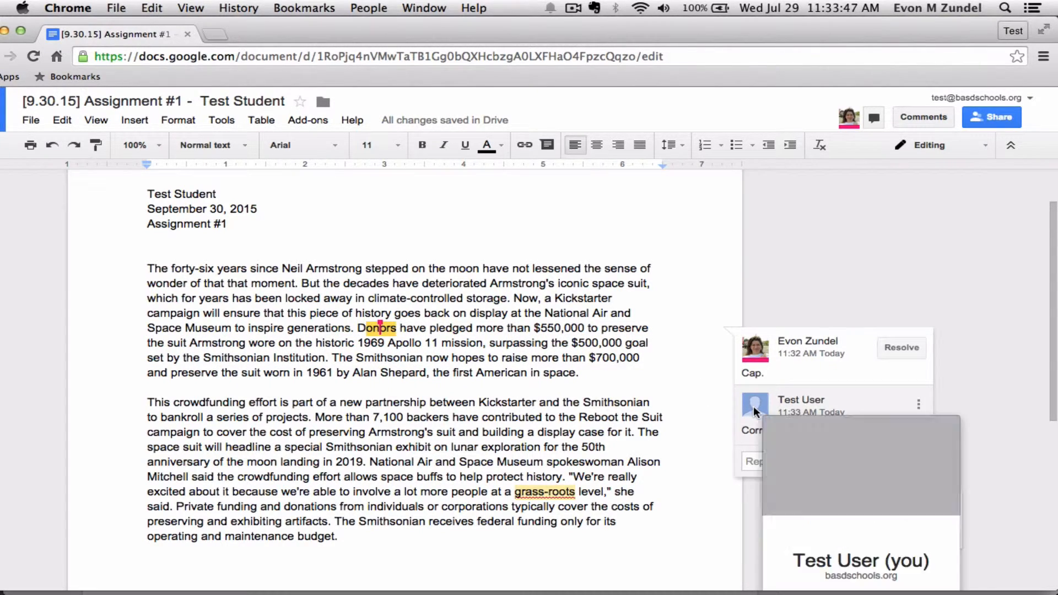
Resolve the "Cap." comment thread on the word "Donors".
{"action": "scroll", "coordinate": [752, 405], "scroll_direction": "down", "scroll_amount": 2}
{"action": "left_click", "coordinate": [818, 427]}
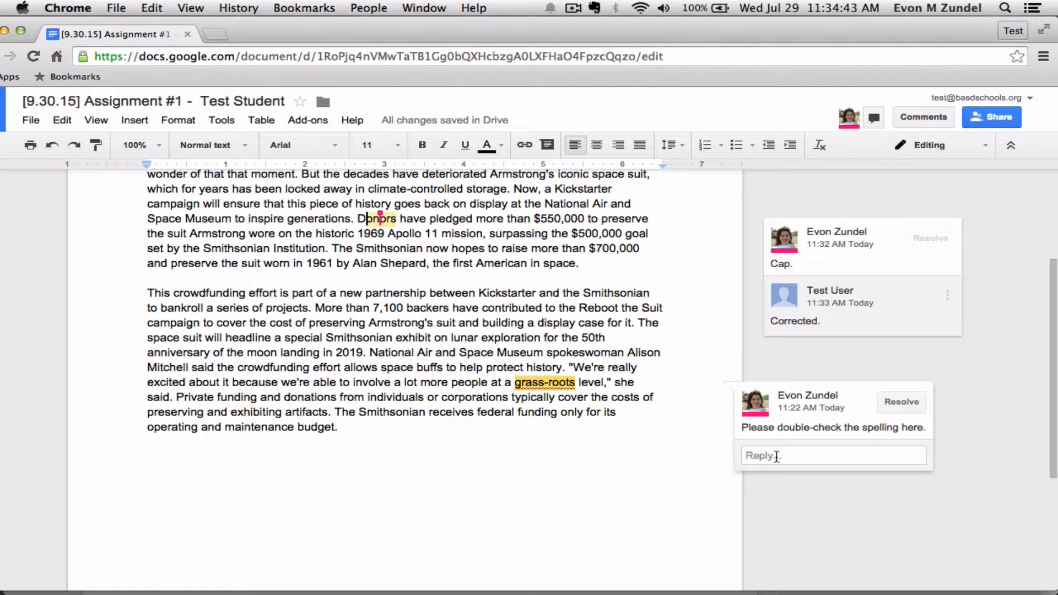
{"action": "scroll", "coordinate": [776, 456], "scroll_direction": "down", "scroll_amount": 2}
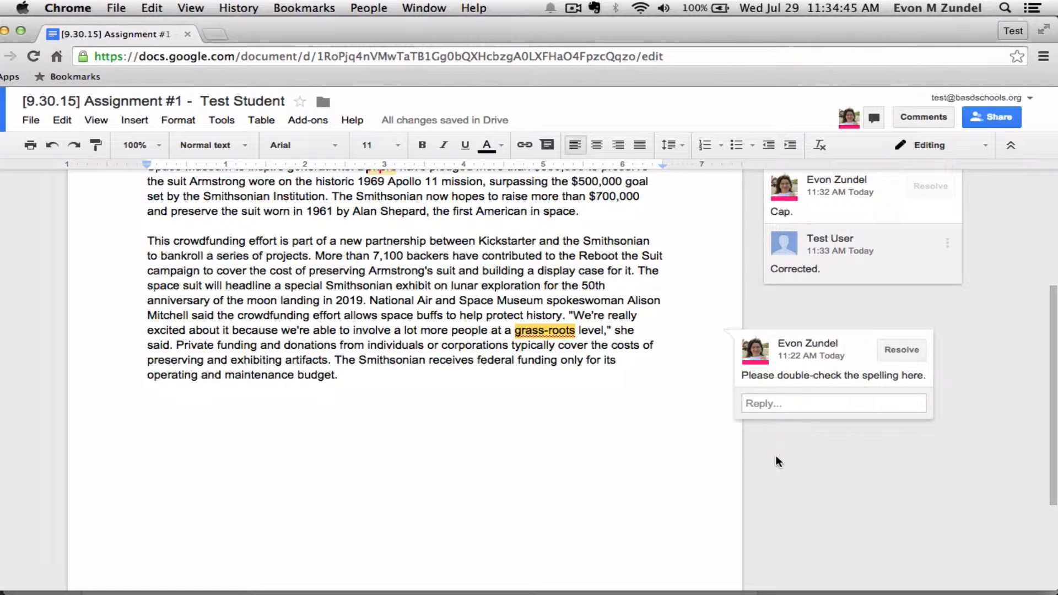
{"action": "scroll", "coordinate": [776, 455], "scroll_direction": "up", "scroll_amount": 7}
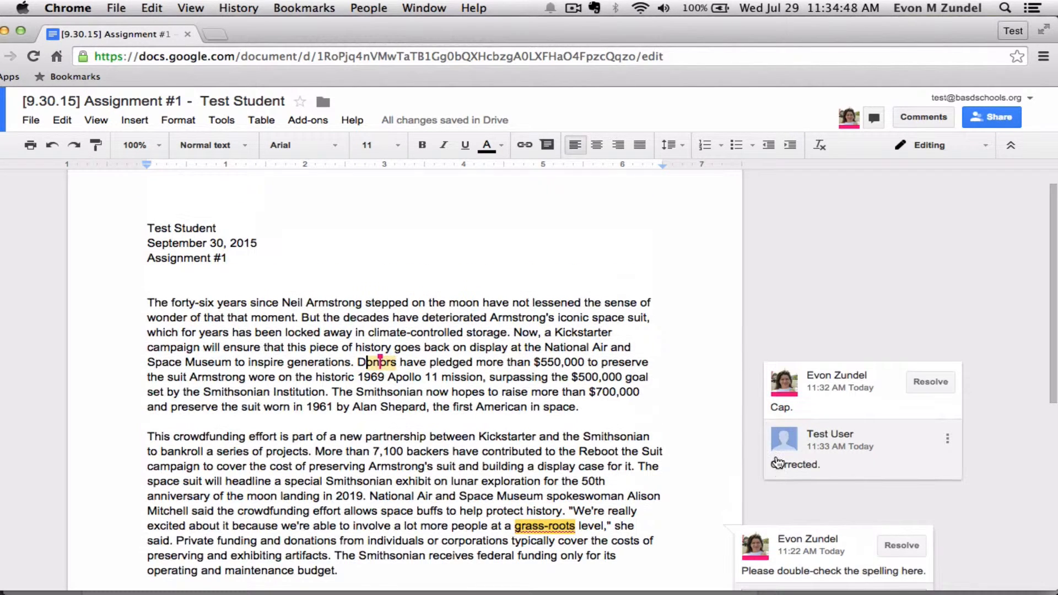
{"action": "left_click", "coordinate": [943, 381]}
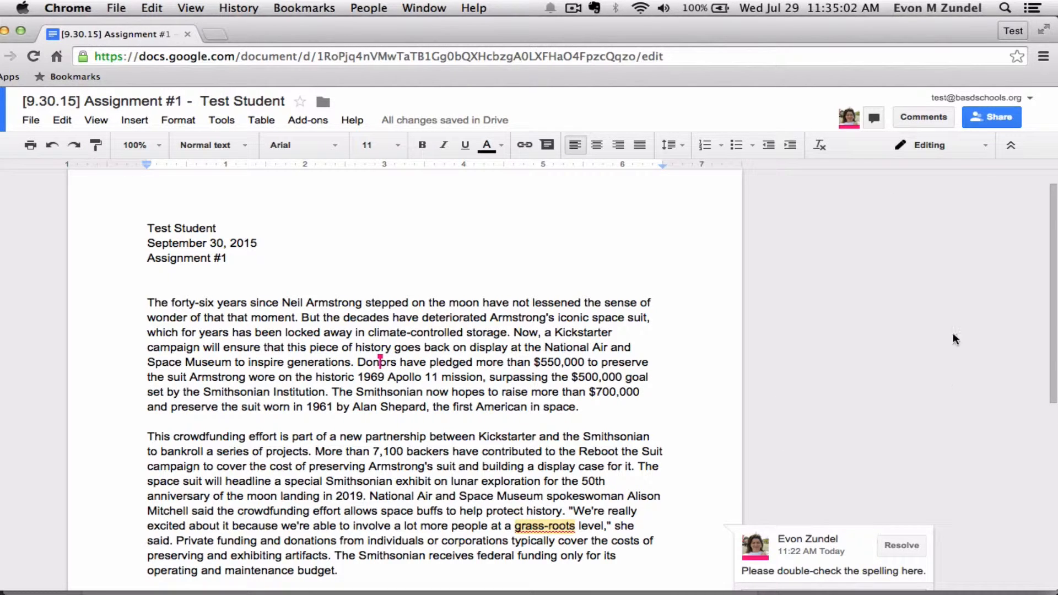
Review the document's full comment history, including resolved threads, and close it.
{"action": "left_click", "coordinate": [934, 115]}
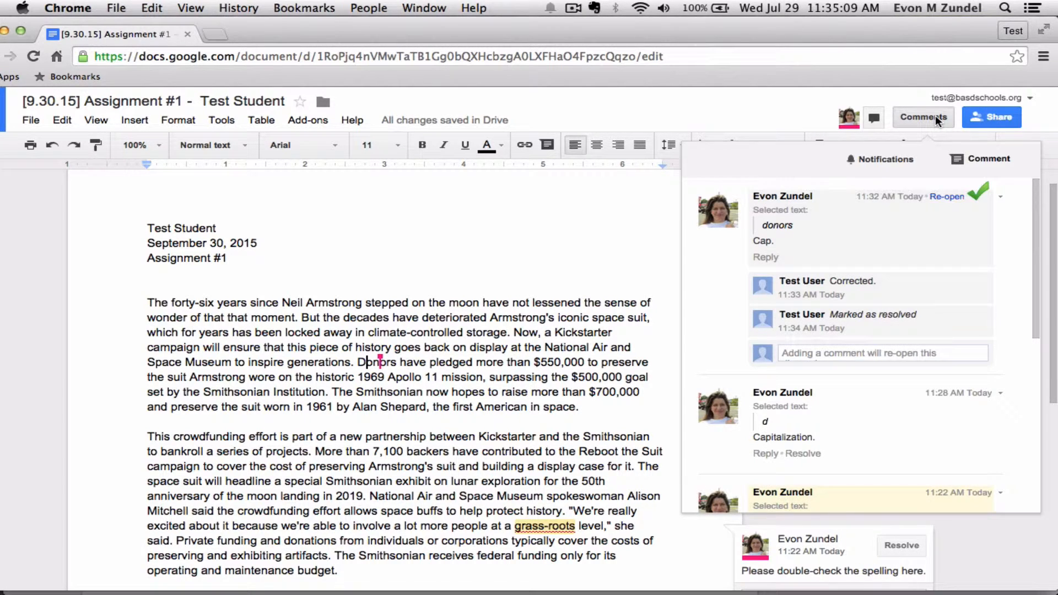
{"action": "scroll", "coordinate": [899, 265], "scroll_direction": "down", "scroll_amount": 6}
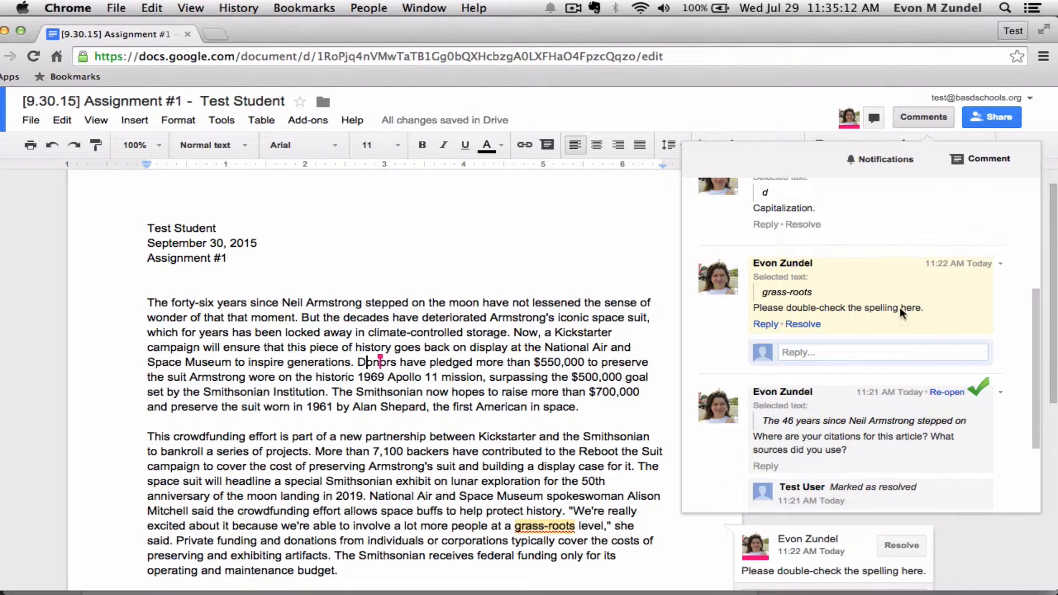
{"action": "scroll", "coordinate": [899, 371], "scroll_direction": "down", "scroll_amount": 1}
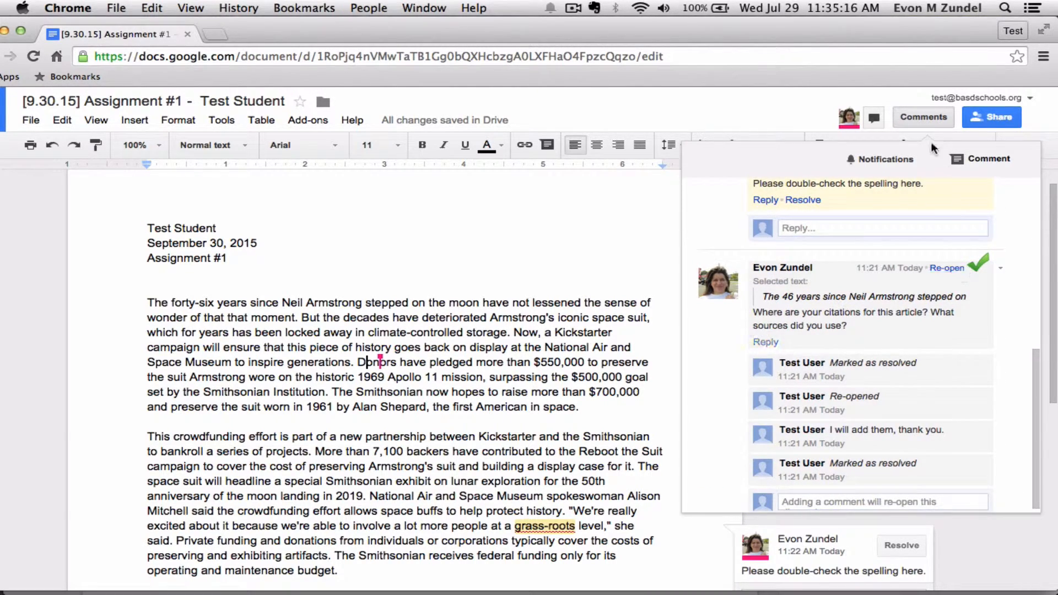
{"action": "left_click", "coordinate": [918, 117]}
{"action": "scroll", "coordinate": [817, 300], "scroll_direction": "down", "scroll_amount": 1}
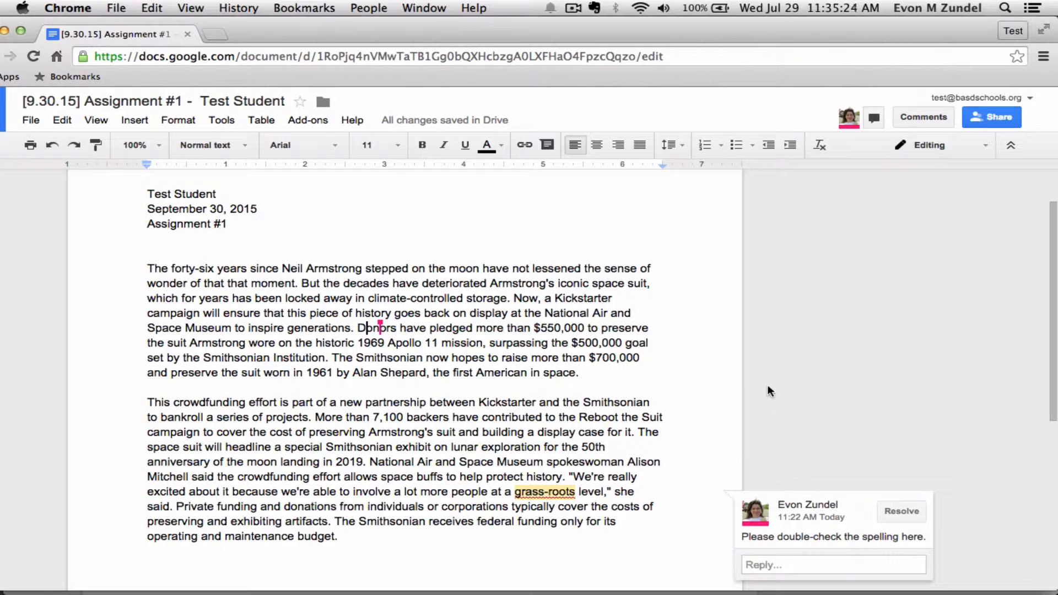
{"action": "scroll", "coordinate": [768, 385], "scroll_direction": "down", "scroll_amount": 1}
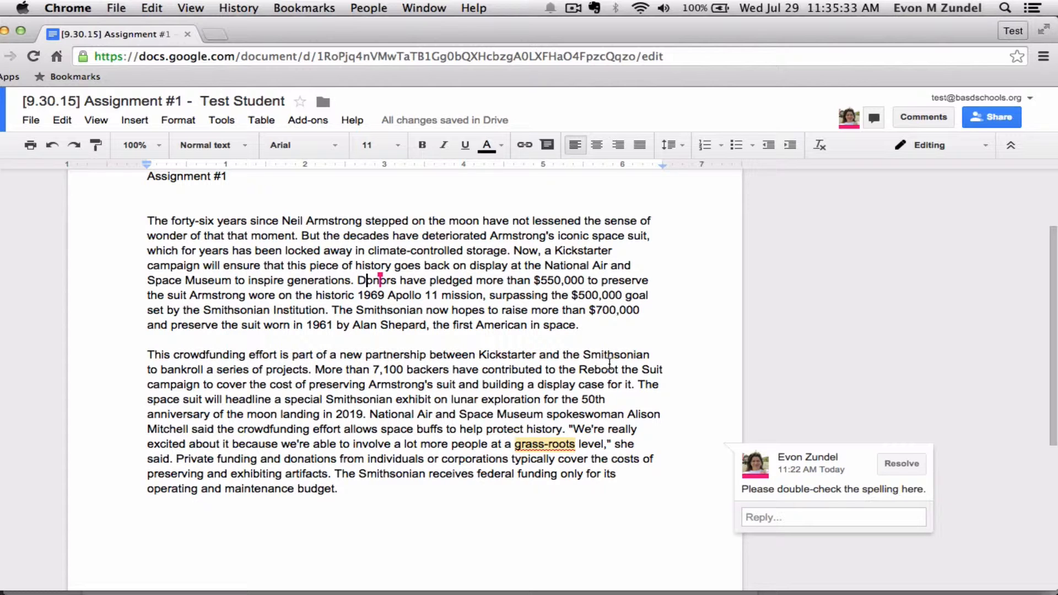
{"action": "scroll", "coordinate": [609, 364], "scroll_direction": "up", "scroll_amount": 2}
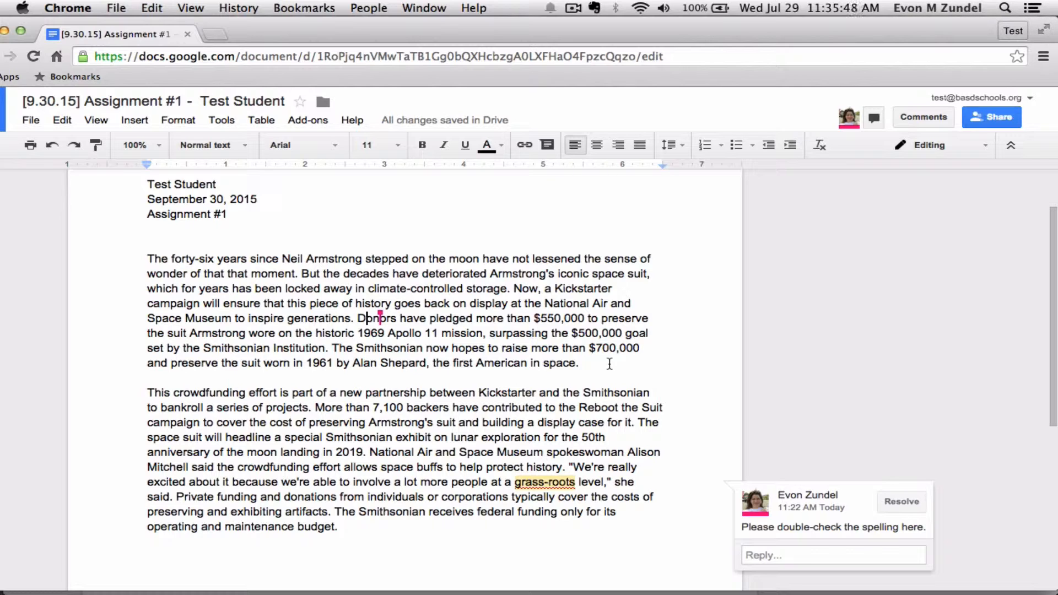
{"action": "scroll", "coordinate": [609, 363], "scroll_direction": "up", "scroll_amount": 3}
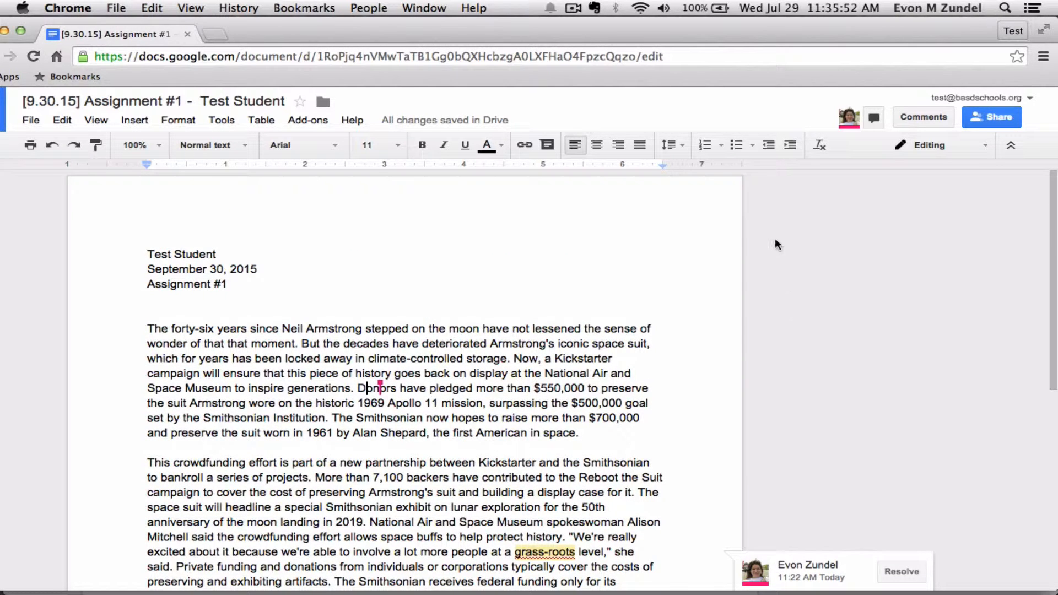
{"action": "left_click", "coordinate": [942, 153]}
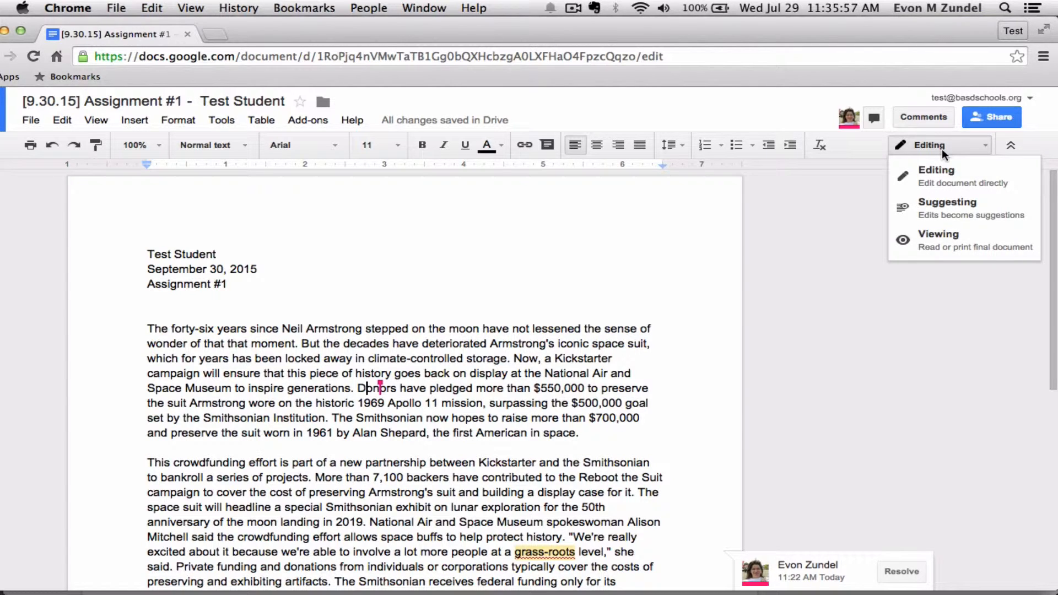
{"action": "left_click", "coordinate": [937, 149]}
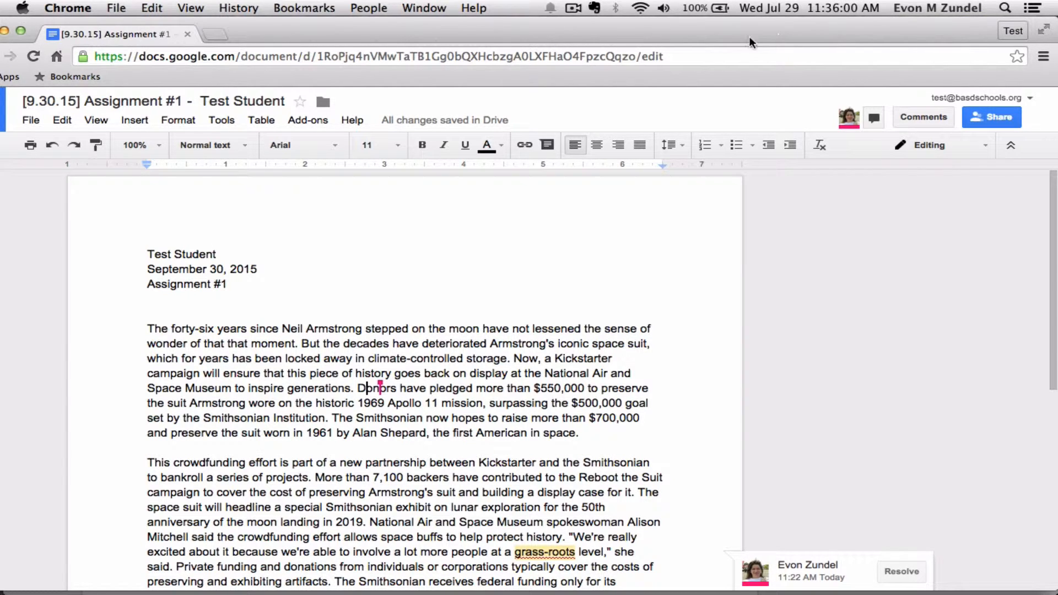
Switch to the teacher's browser profile and set the document to Suggesting mode.
{"action": "left_click", "coordinate": [368, 7]}
{"action": "left_click", "coordinate": [383, 24]}
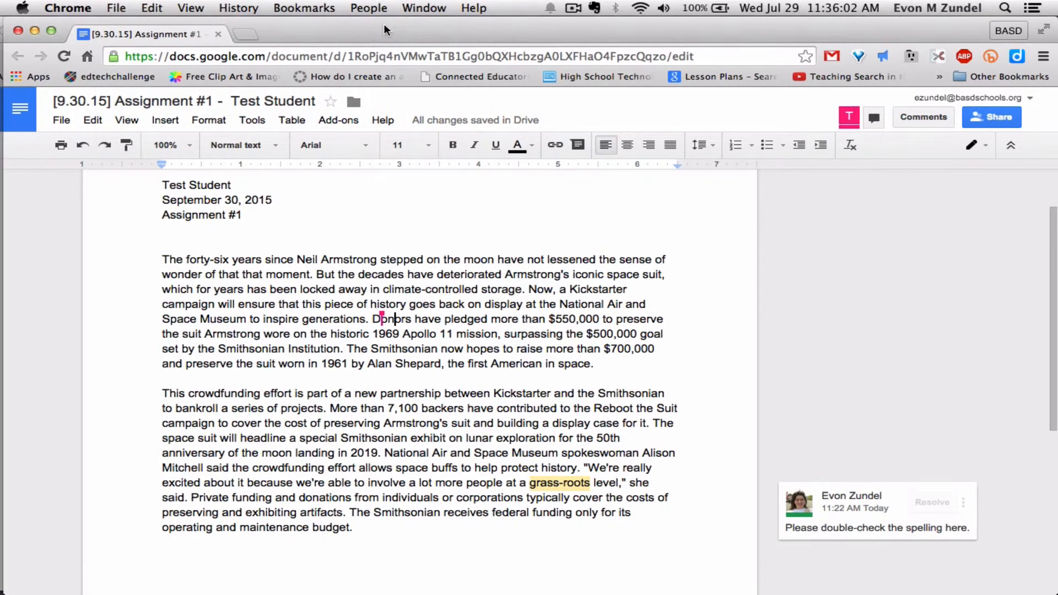
{"action": "left_click", "coordinate": [983, 149]}
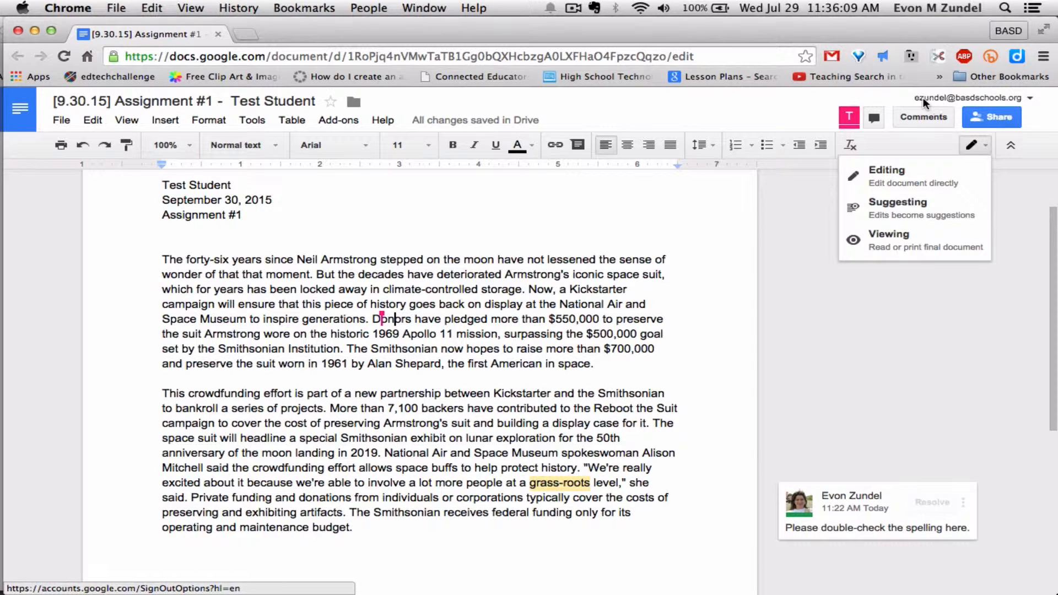
{"action": "left_click", "coordinate": [937, 203]}
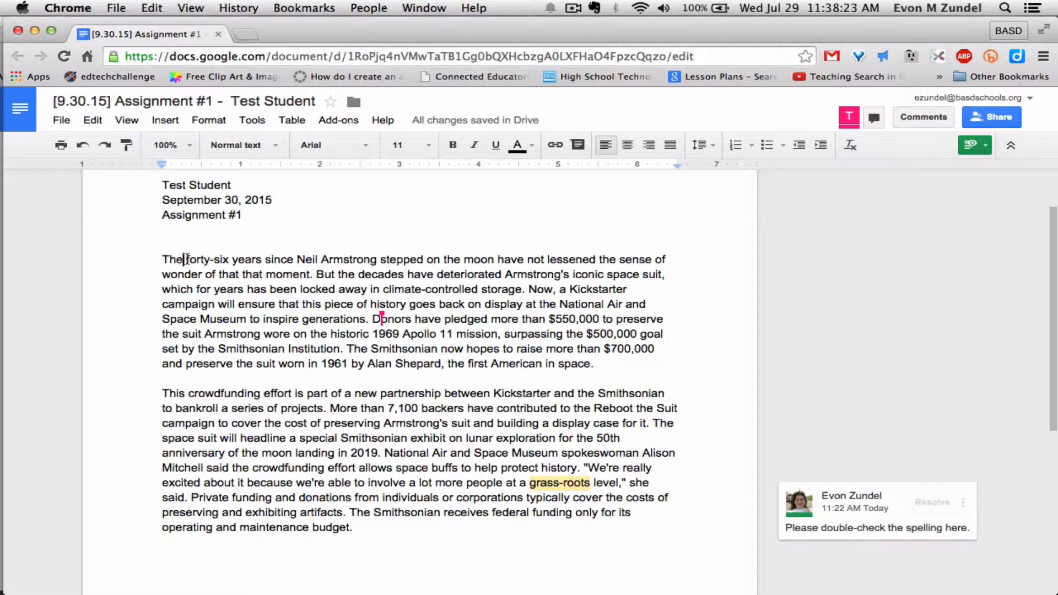
Suggest replacing "forty-six" with "46" in the first sentence of the opening paragraph.
{"action": "left_click_drag", "start_coordinate": [187, 259], "coordinate": [228, 259]}
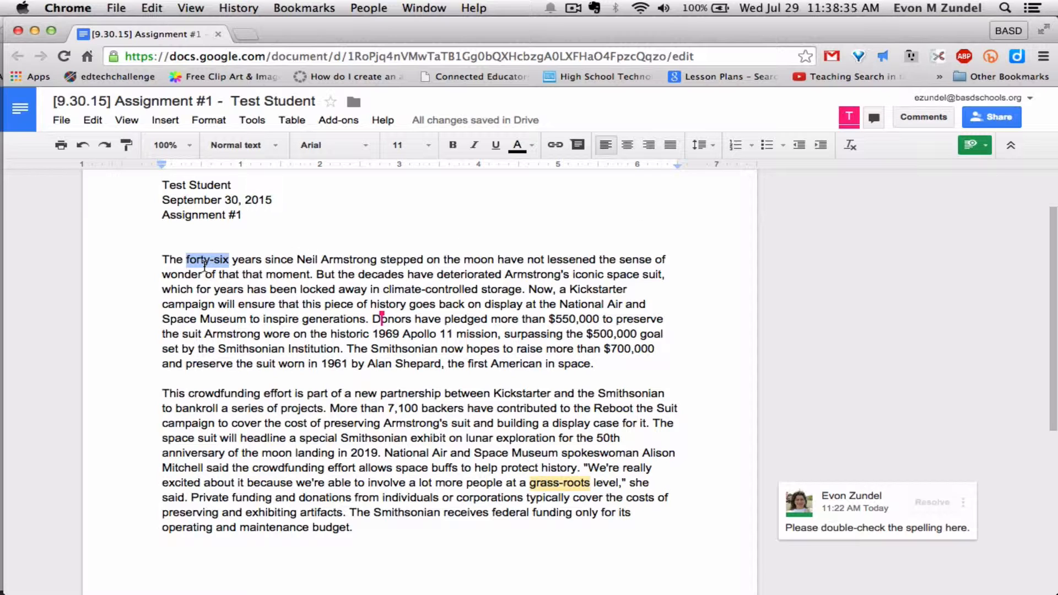
{"action": "key", "text": "BackSpace"}
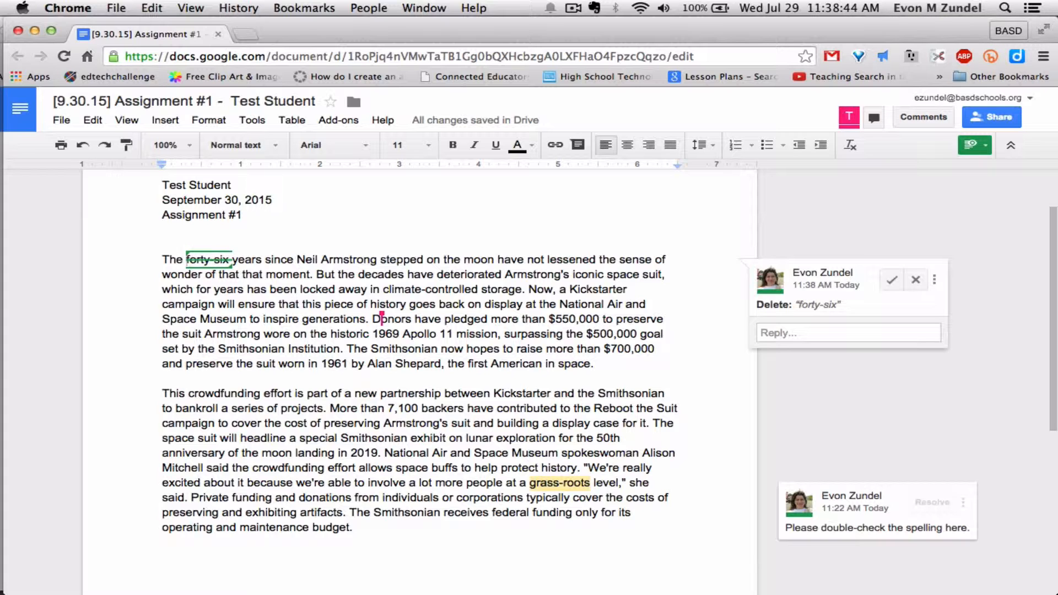
{"action": "type", "text": "46"}
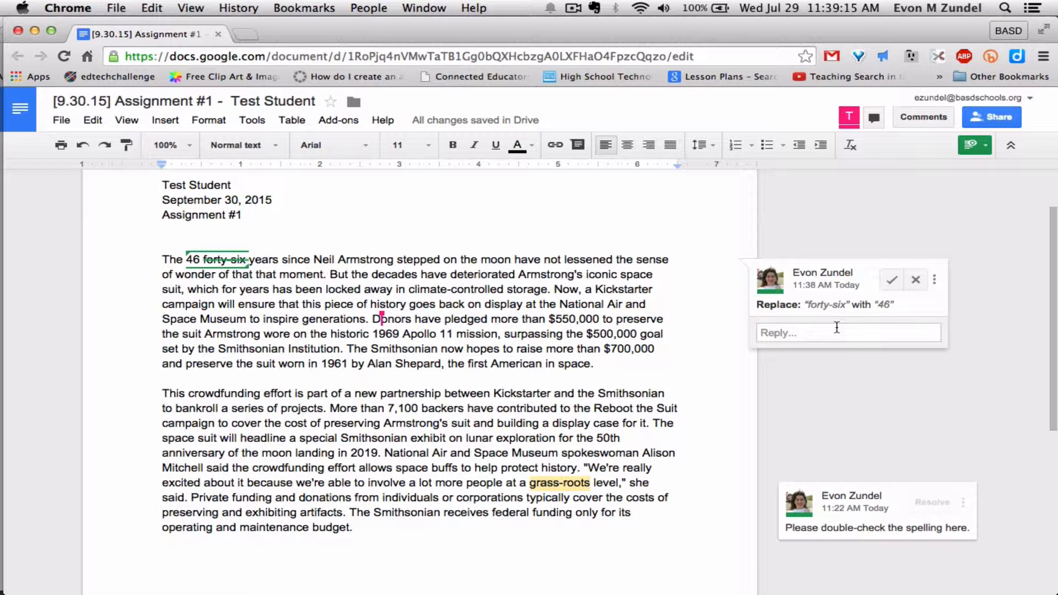
Switch to the student's browser profile and accept the suggestion replacing "forty-six" with "46".
{"action": "left_click", "coordinate": [435, 7]}
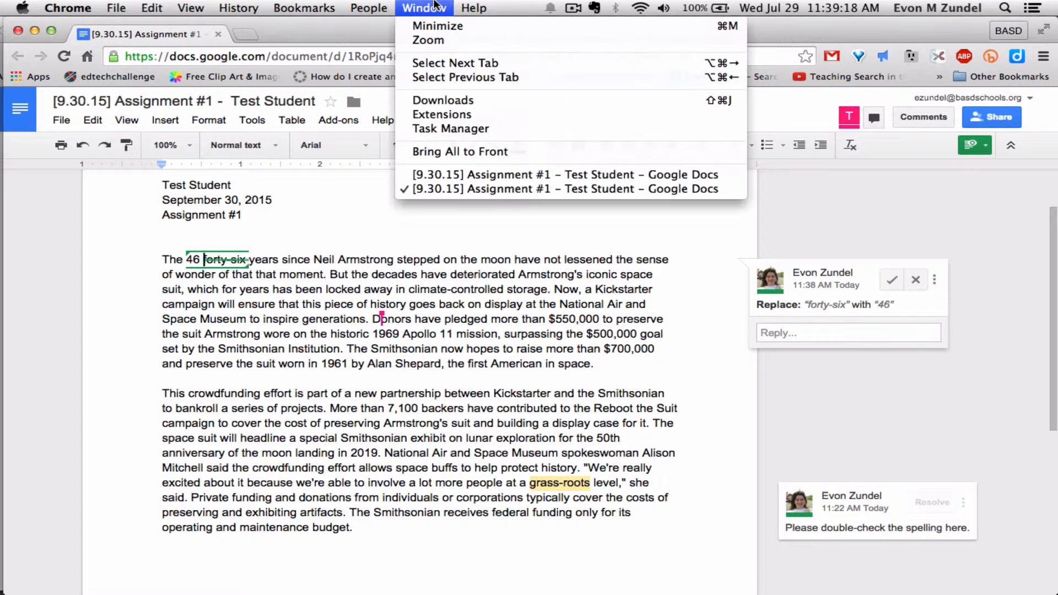
{"action": "mouse_move", "coordinate": [373, 5]}
{"action": "left_click", "coordinate": [382, 106]}
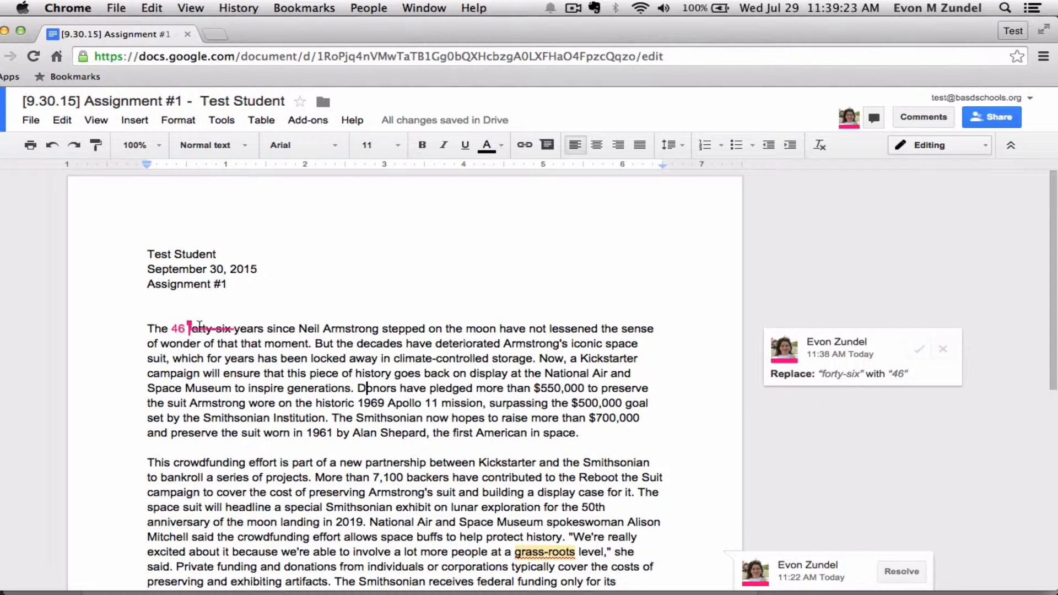
{"action": "scroll", "coordinate": [199, 325], "scroll_direction": "down", "scroll_amount": 2}
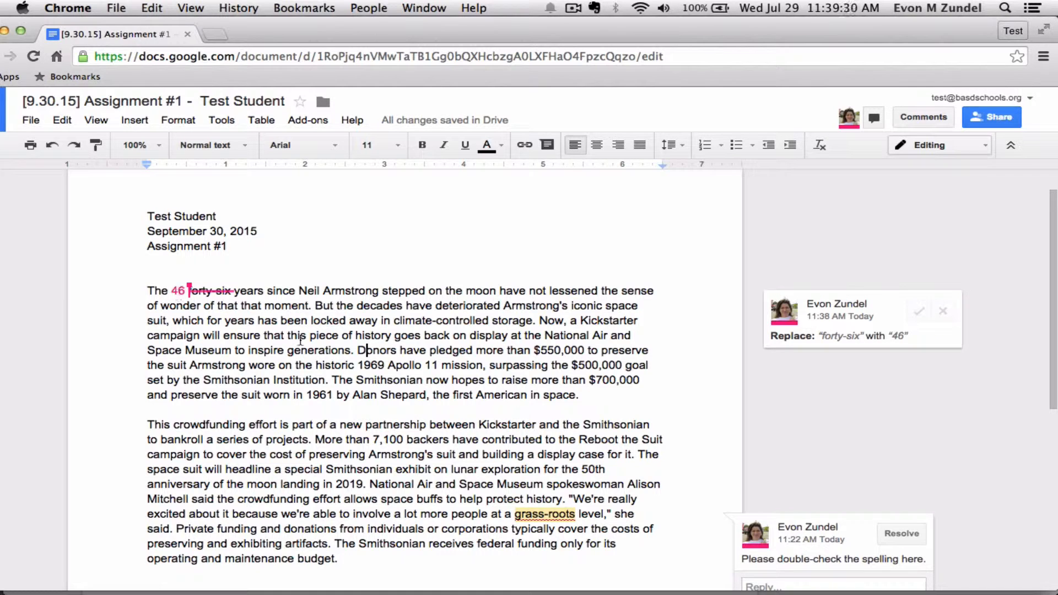
{"action": "left_click", "coordinate": [918, 320]}
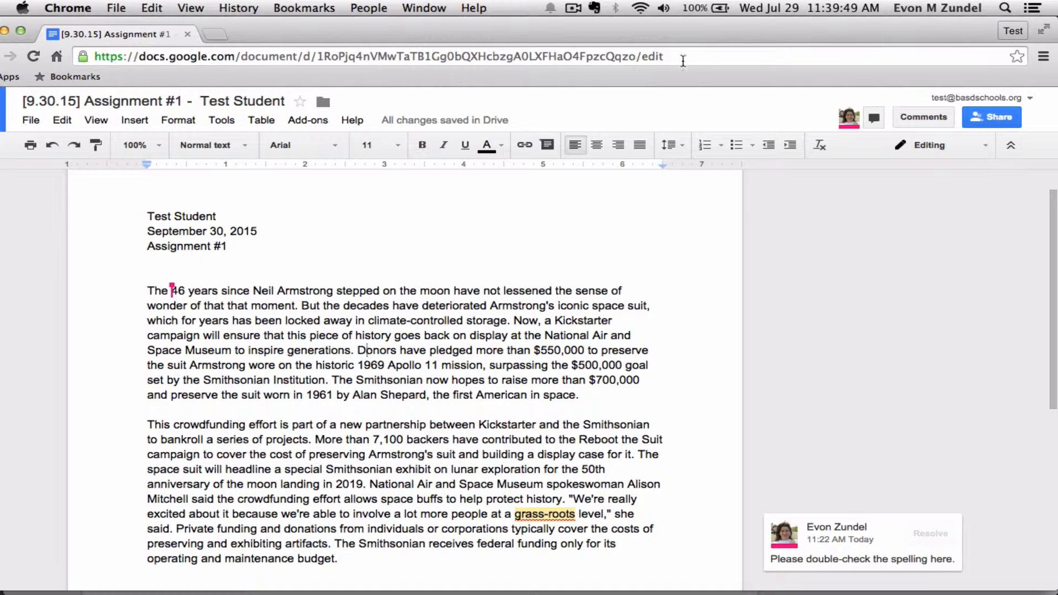
Review the suggestion entries in the document's comment history, close it, and view the open spelling comment on "grass-roots".
{"action": "left_click", "coordinate": [916, 126]}
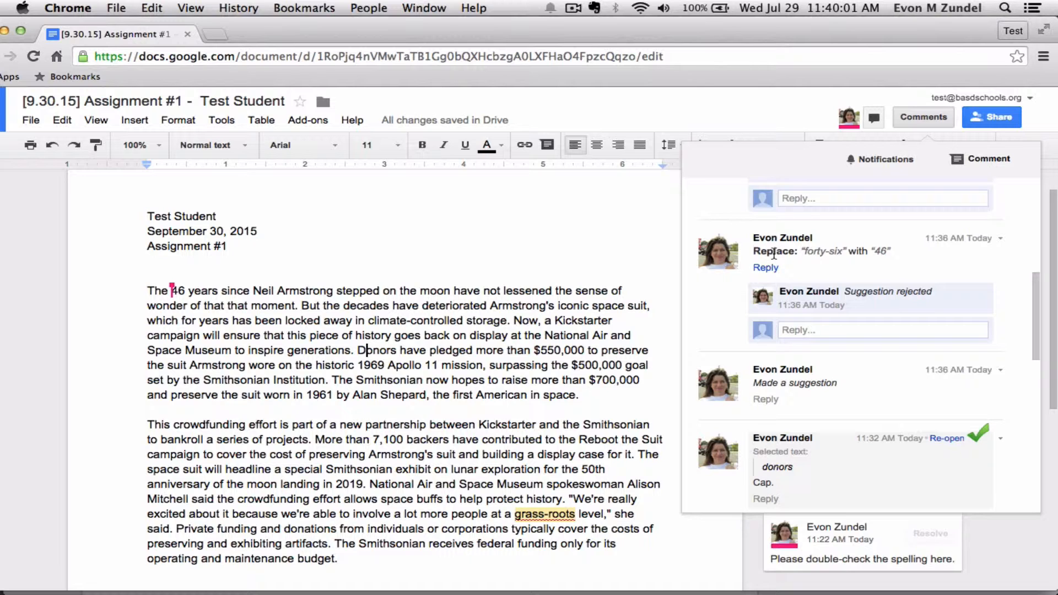
{"action": "left_click", "coordinate": [917, 118]}
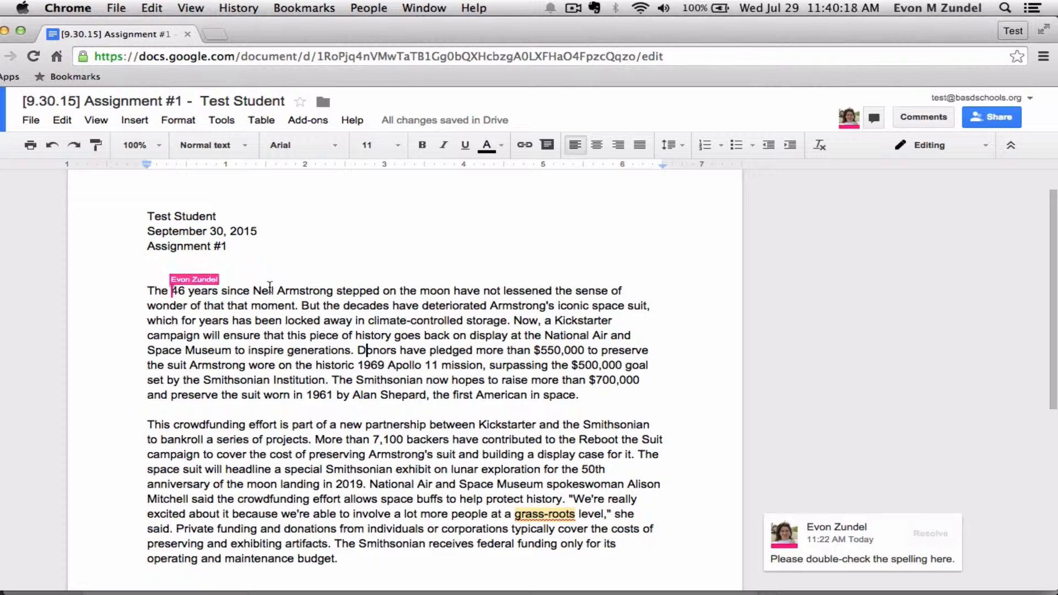
{"action": "scroll", "coordinate": [540, 390], "scroll_direction": "down", "scroll_amount": 3}
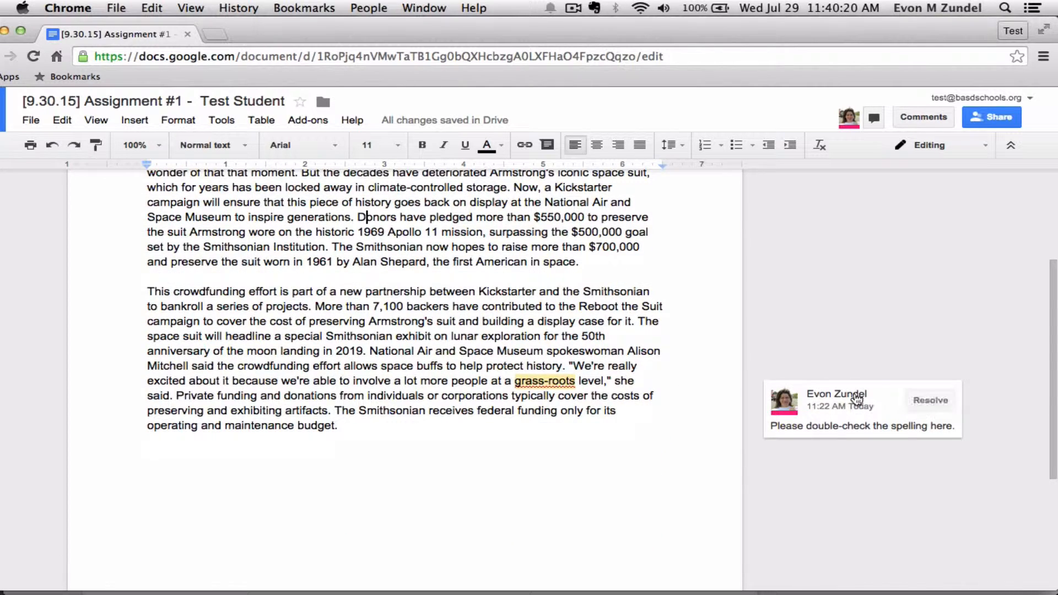